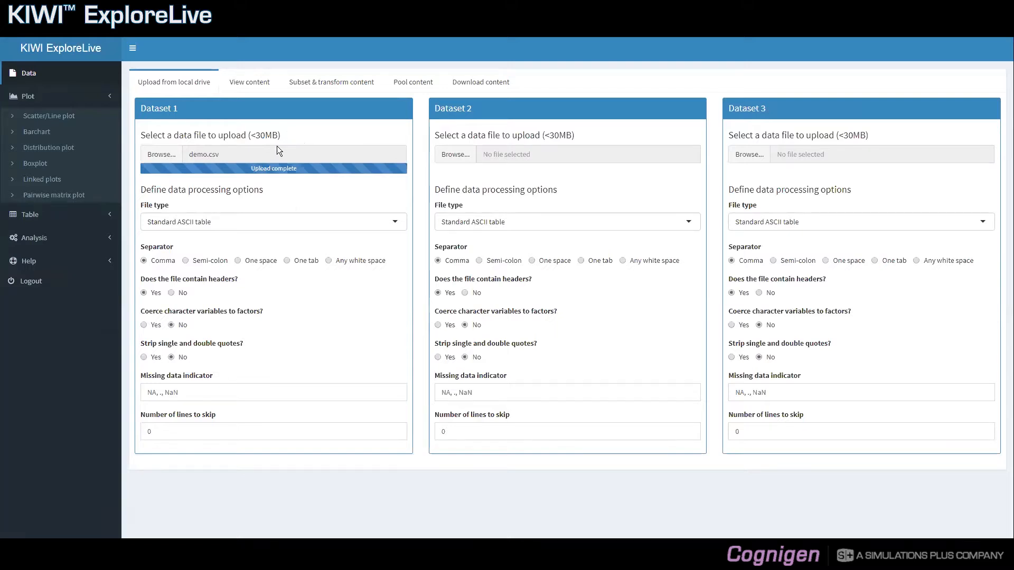
# Open the subset and transform settings for Modified dataset 1 and view the options for which records to keep
pyautogui.click(321, 87)
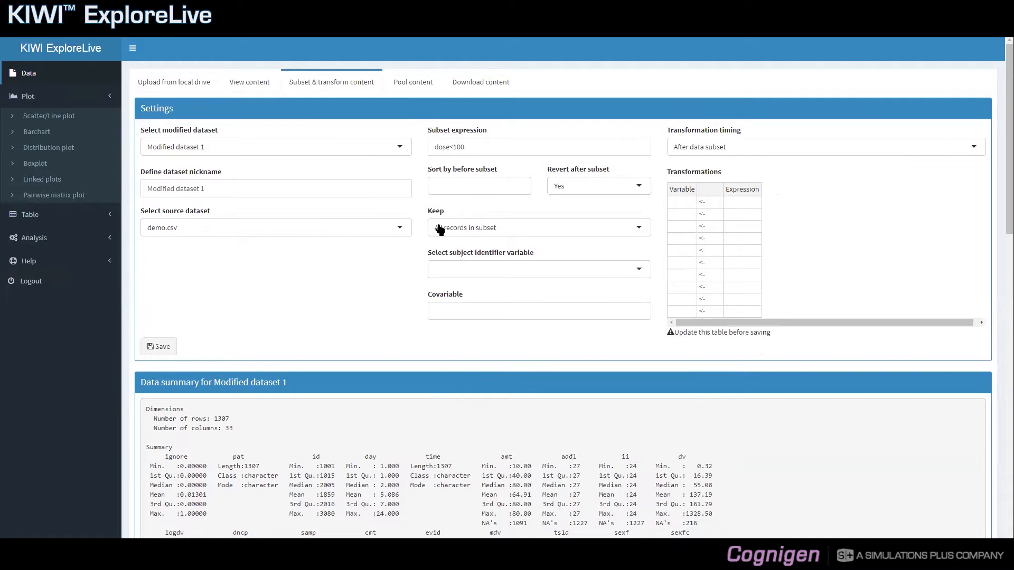
pyautogui.click(503, 228)
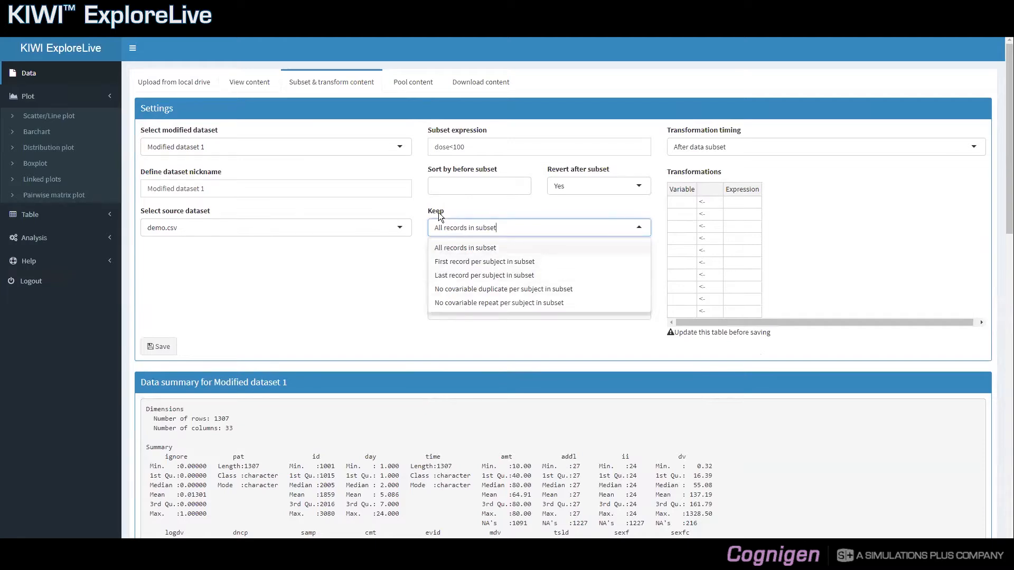
pyautogui.click(421, 204)
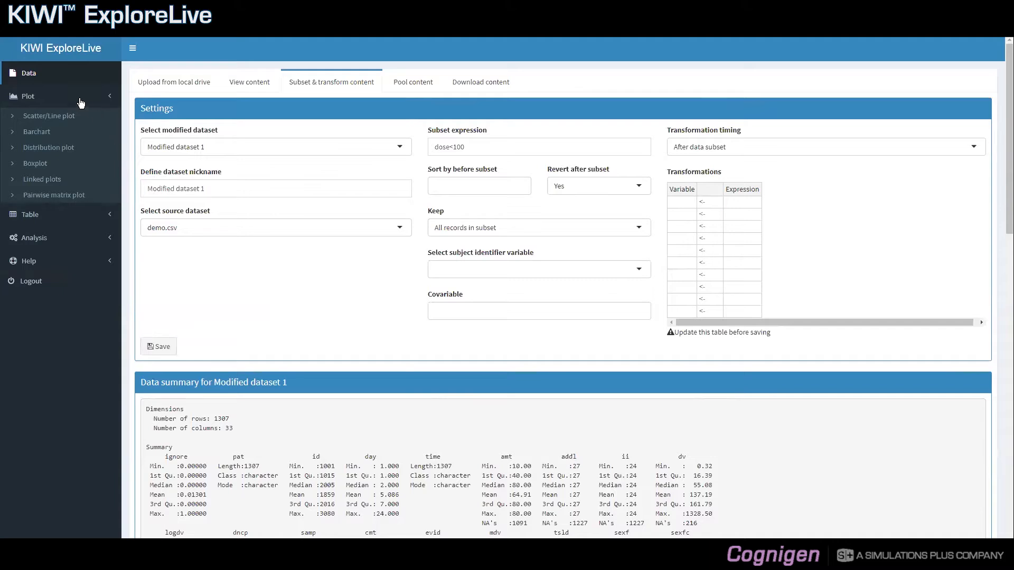
# Open the scatter/line plot of dv against tsfd for Modified dataset 1
pyautogui.click(71, 116)
pyautogui.click(78, 117)
pyautogui.click(82, 148)
pyautogui.click(88, 121)
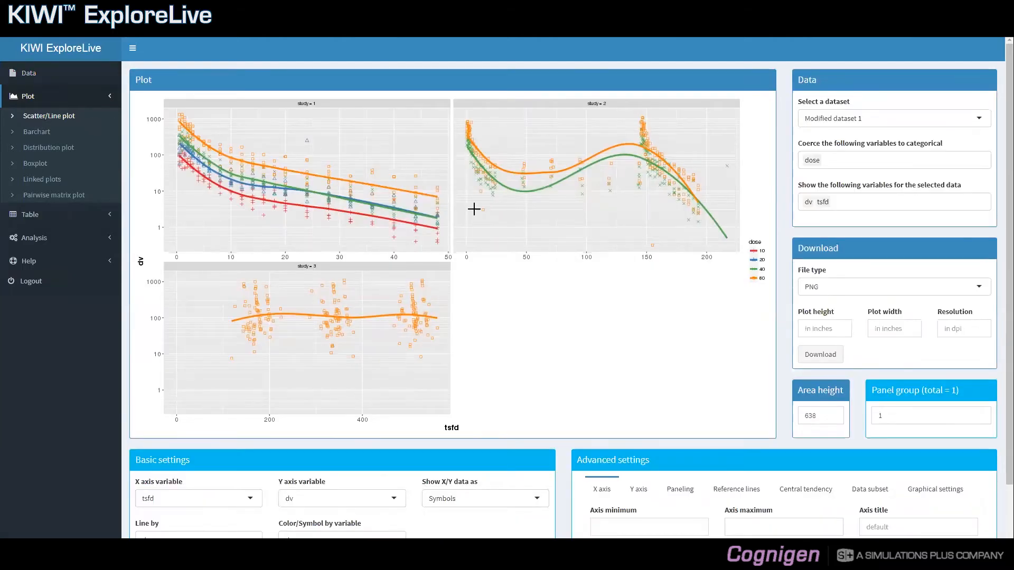
# Add a data subset condition to the scatter plot that includes only records with dose<30
pyautogui.click(855, 489)
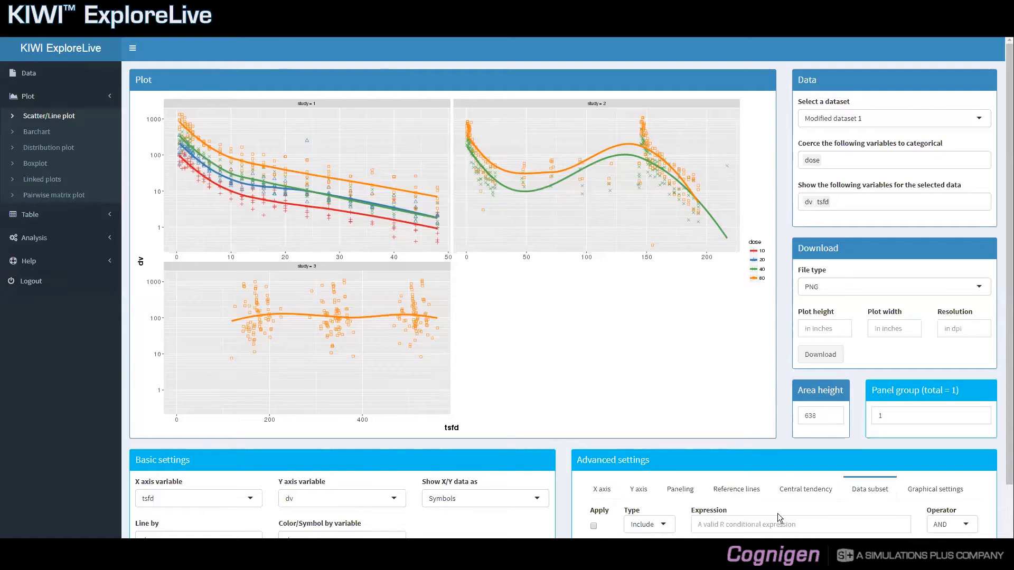
pyautogui.scroll(-2, 777, 514)
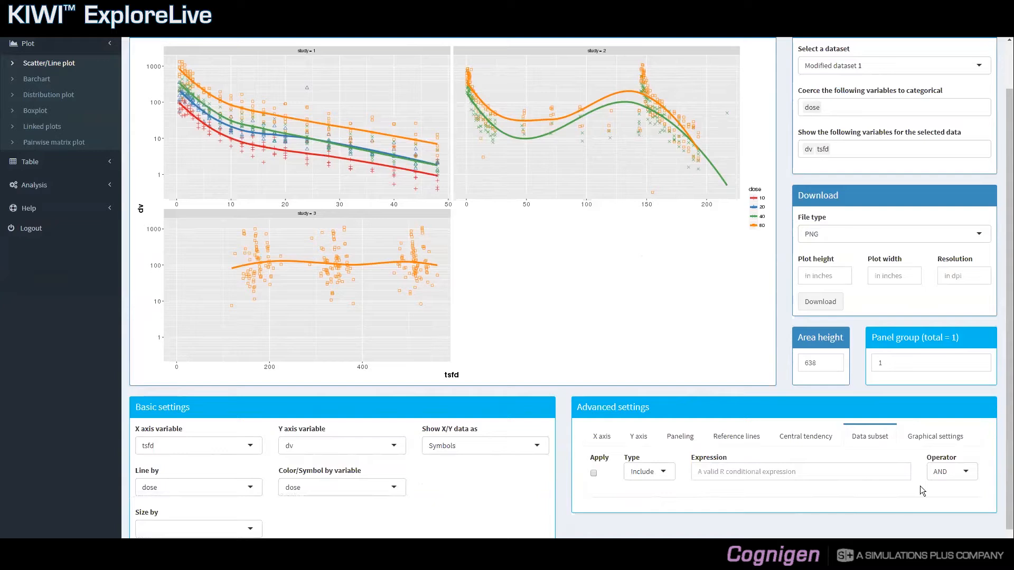
pyautogui.click(703, 471)
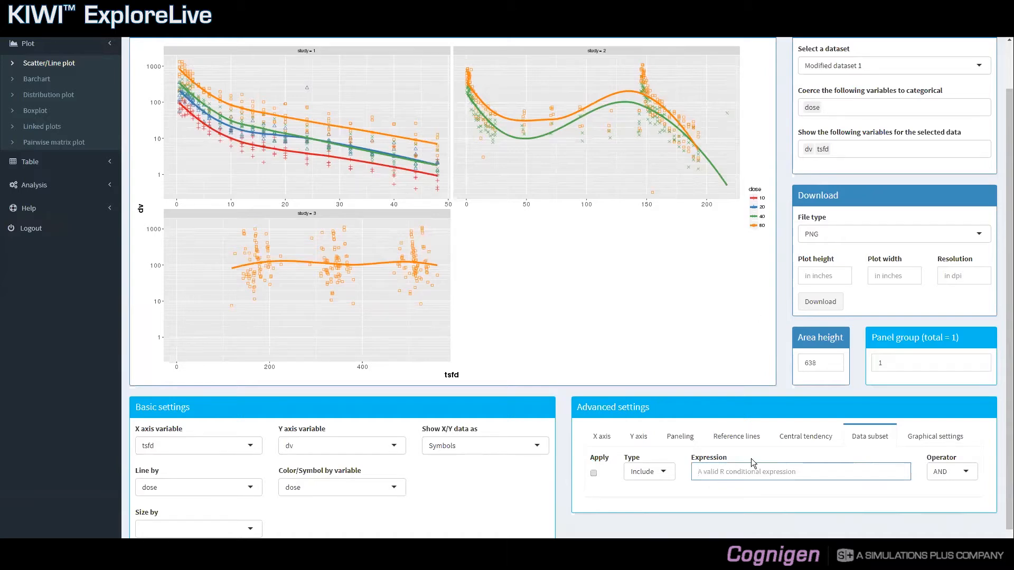
pyautogui.write('dose ,30')
pyautogui.press('BackSpace')
pyautogui.press('BackSpace')
pyautogui.press('BackSpace')
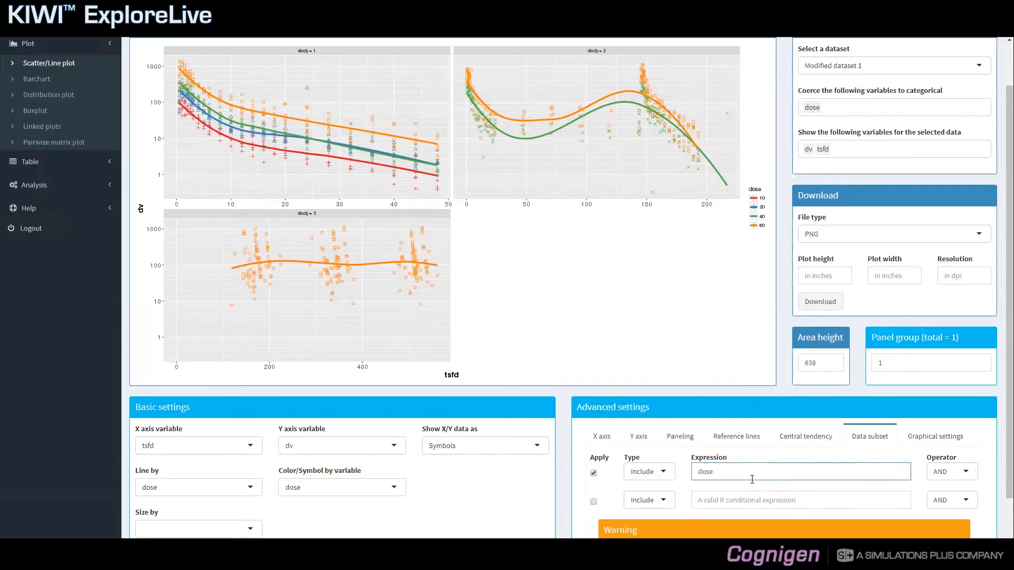
pyautogui.write('<30')
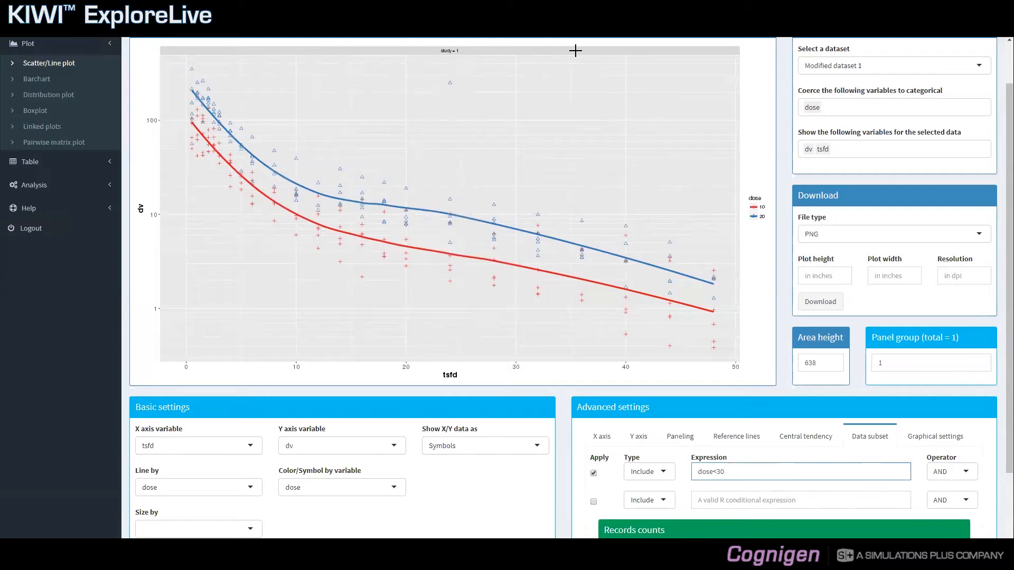
# Add a second include condition, dose >10, to the plot's data subset and check the record counts
pyautogui.click(717, 500)
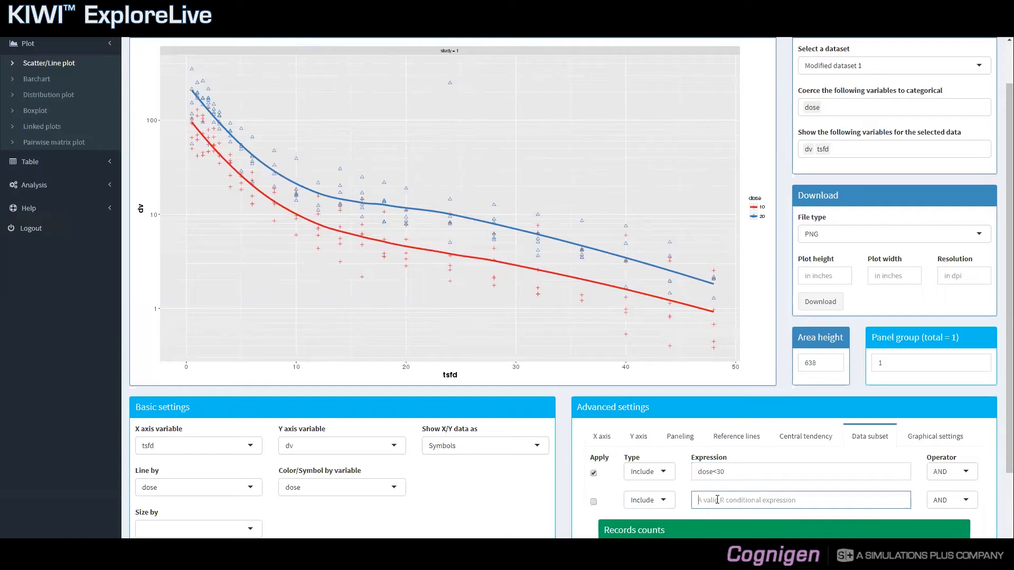
pyautogui.write('dose >10')
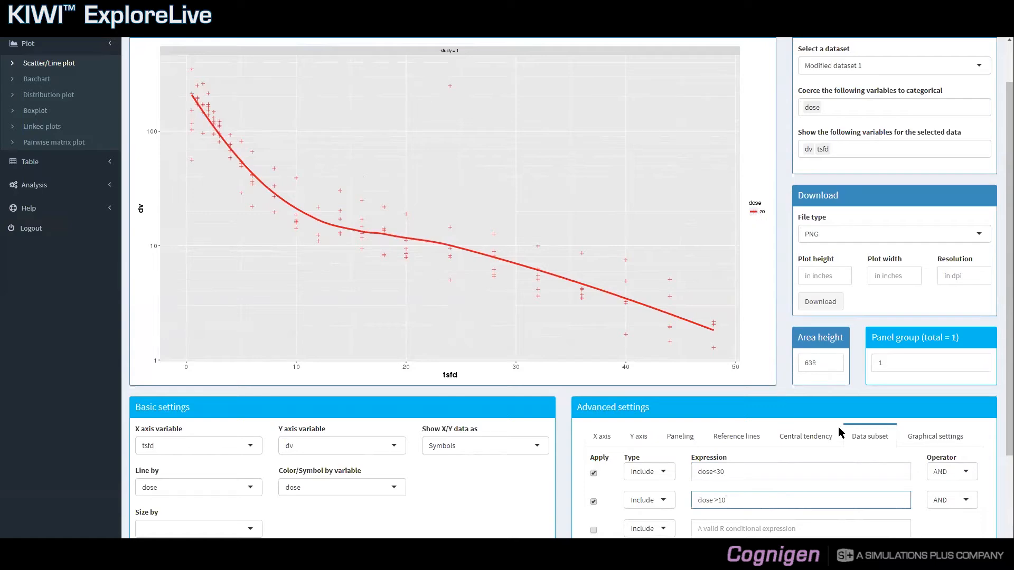
pyautogui.scroll(-1, 693, 488)
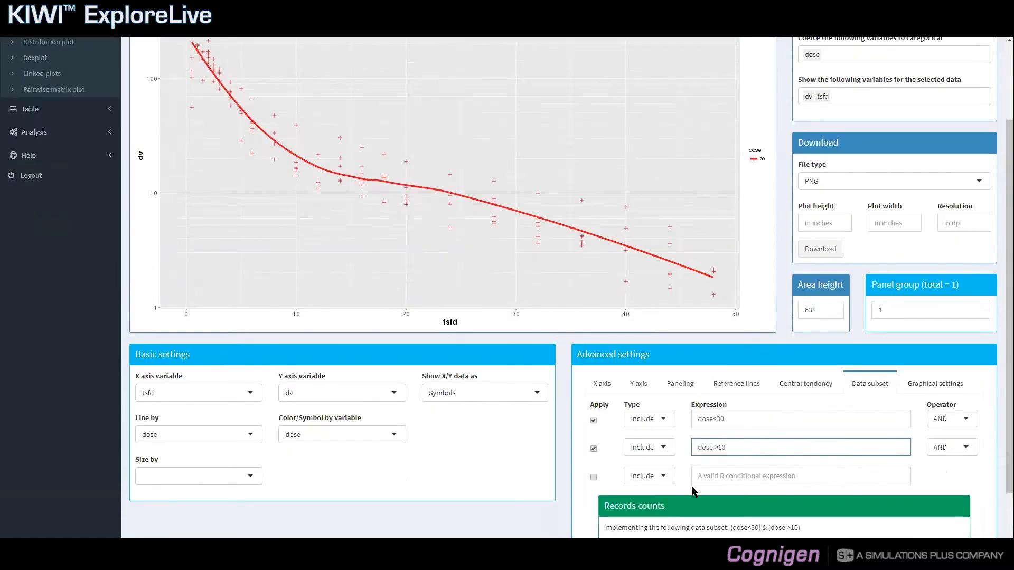
pyautogui.scroll(-1, 694, 491)
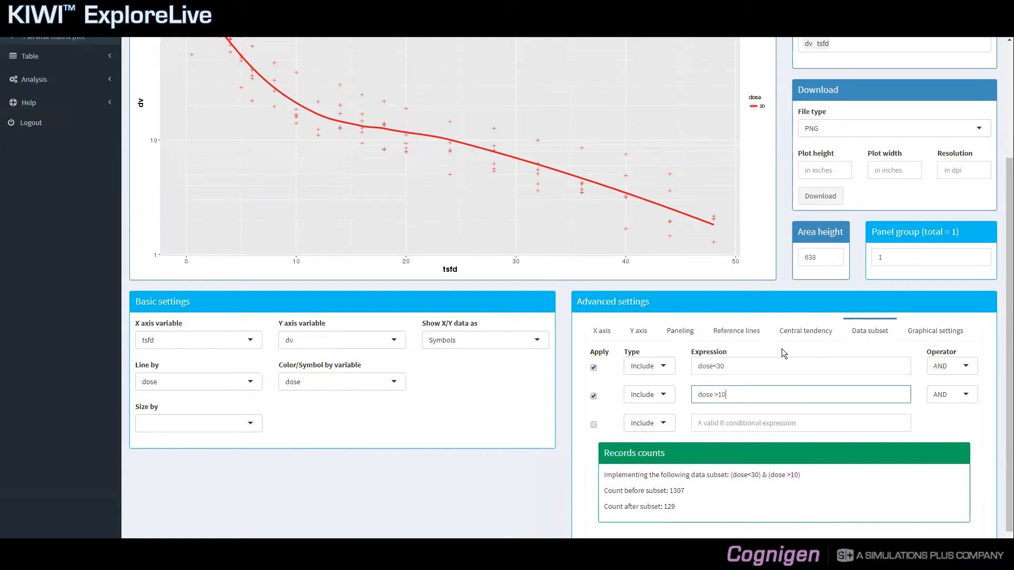
# Set the dose<30 condition's type to Exclude and review the updated plot
pyautogui.click(665, 368)
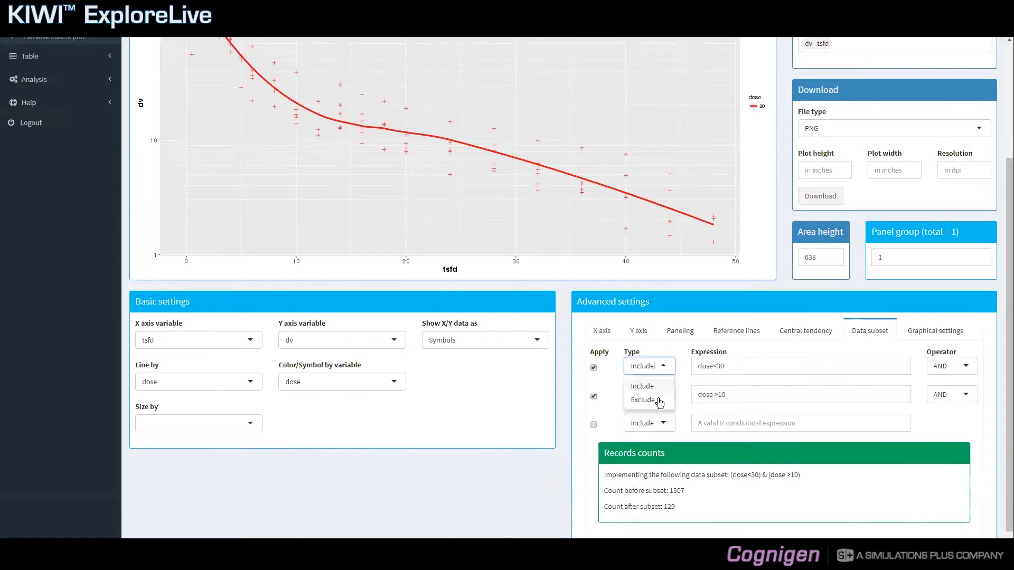
pyautogui.click(659, 403)
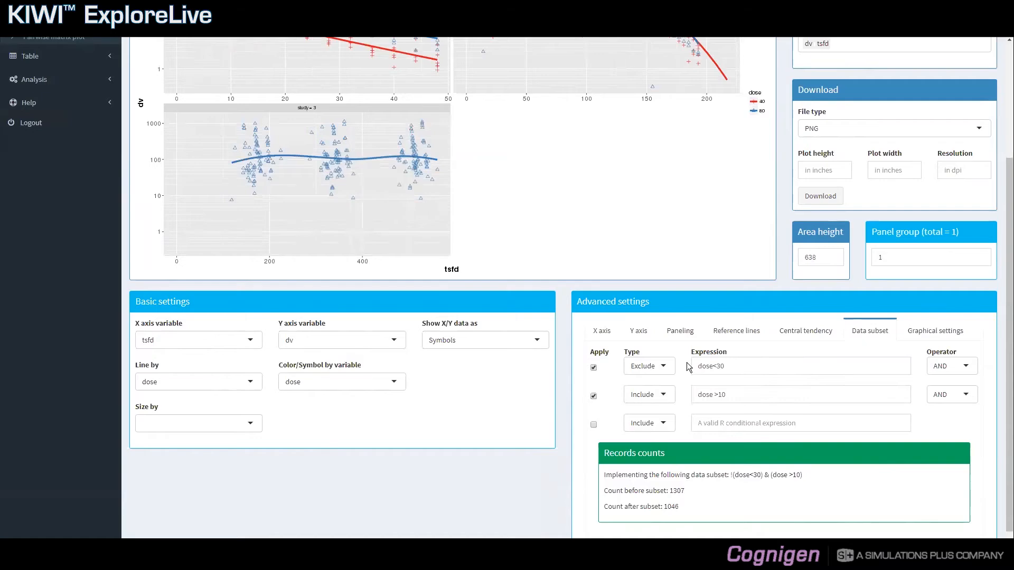
pyautogui.scroll(2, 689, 367)
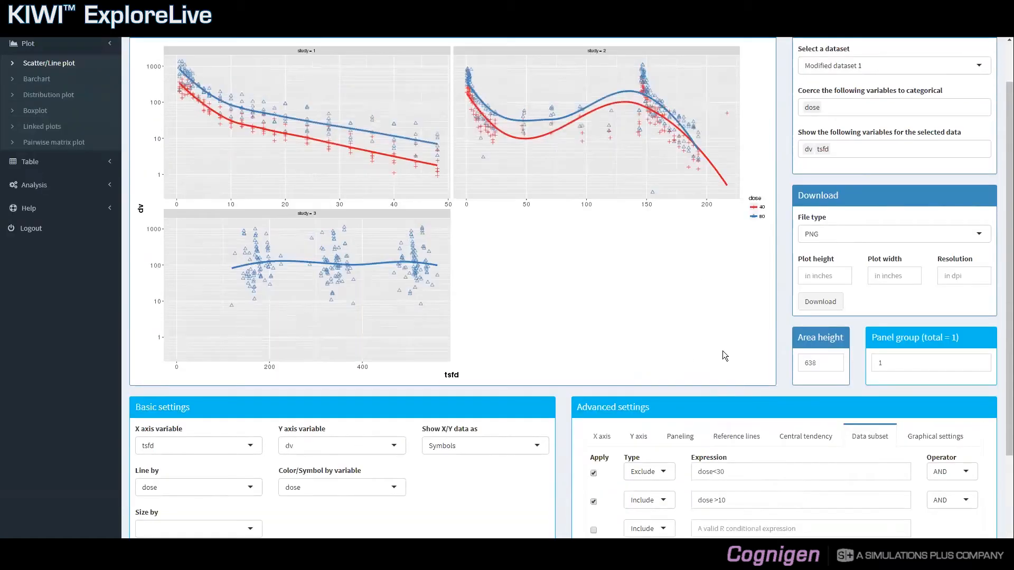
pyautogui.scroll(-1, 829, 403)
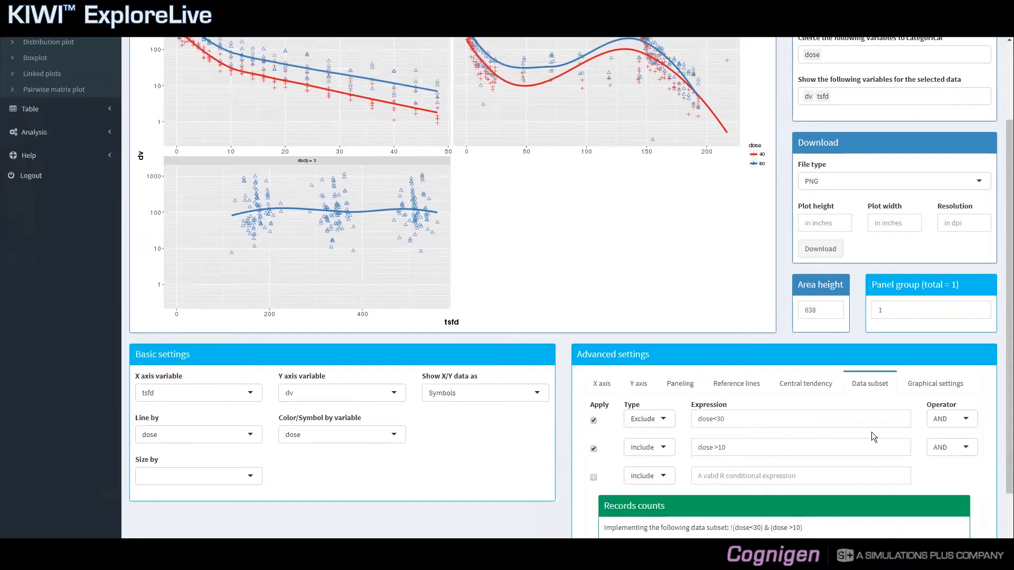
pyautogui.scroll(-1, 871, 432)
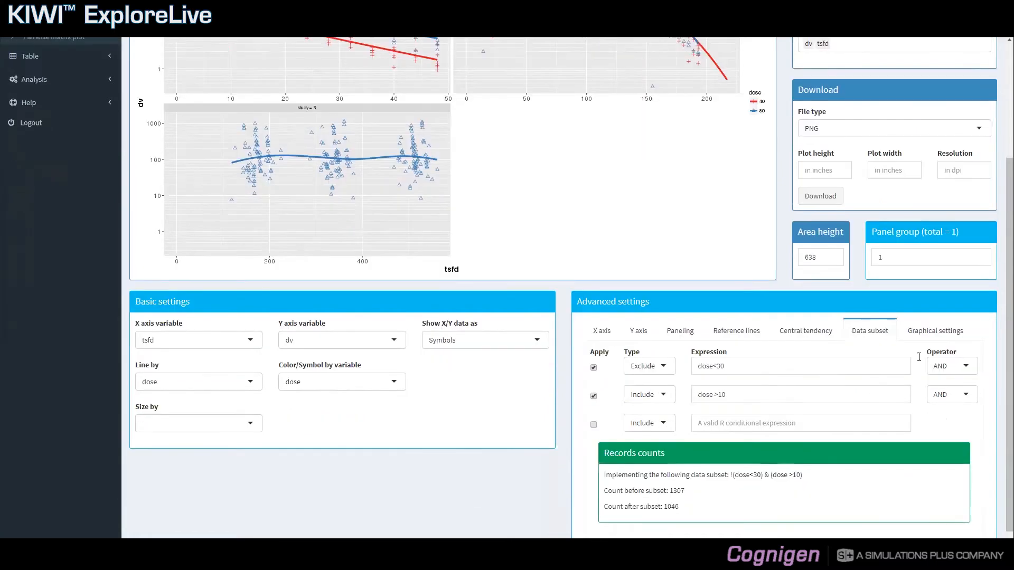
# Combine the dose<30 and dose >10 conditions with the OR operator and review the plot
pyautogui.click(949, 370)
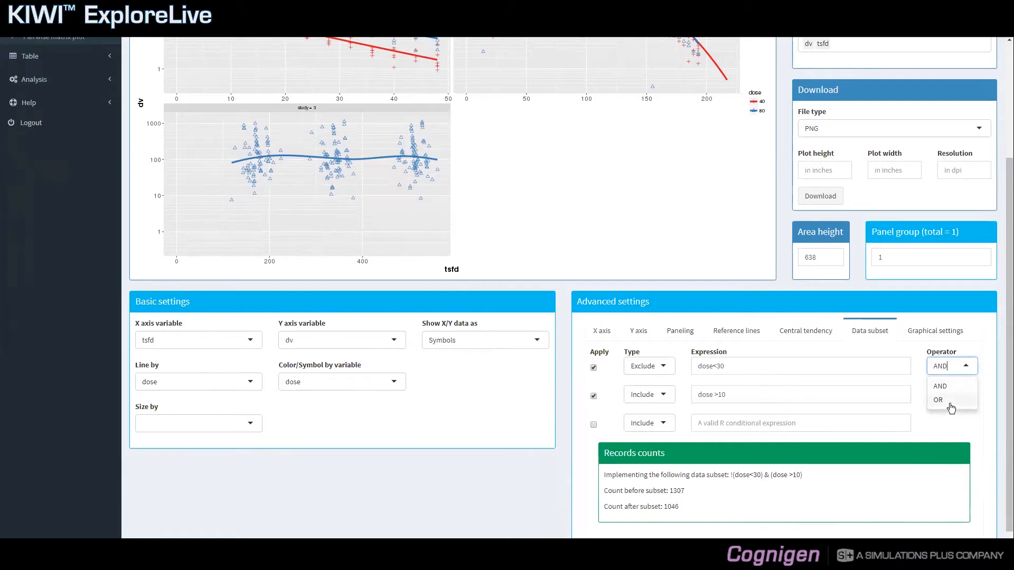
pyautogui.click(945, 401)
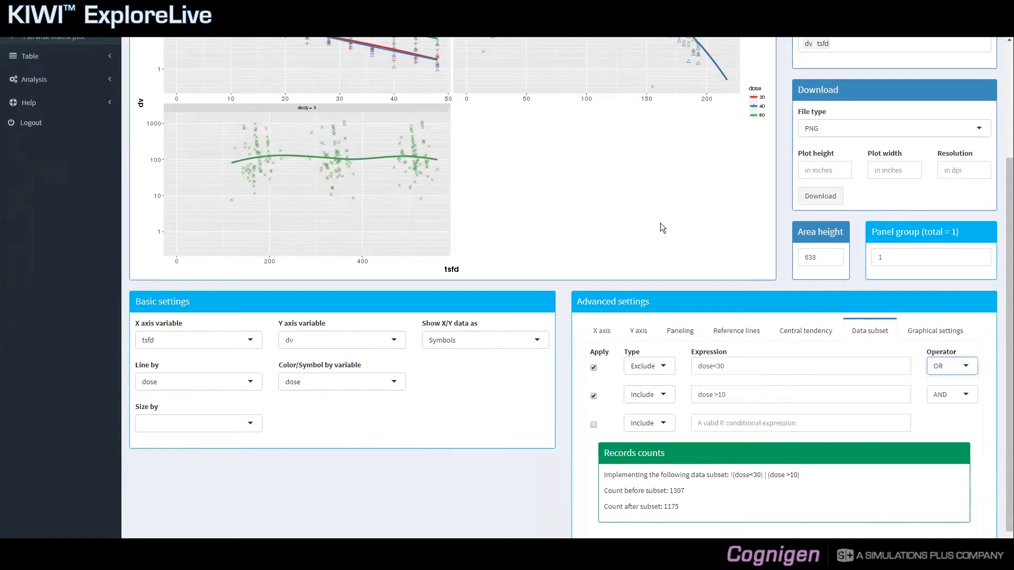
pyautogui.scroll(2, 686, 206)
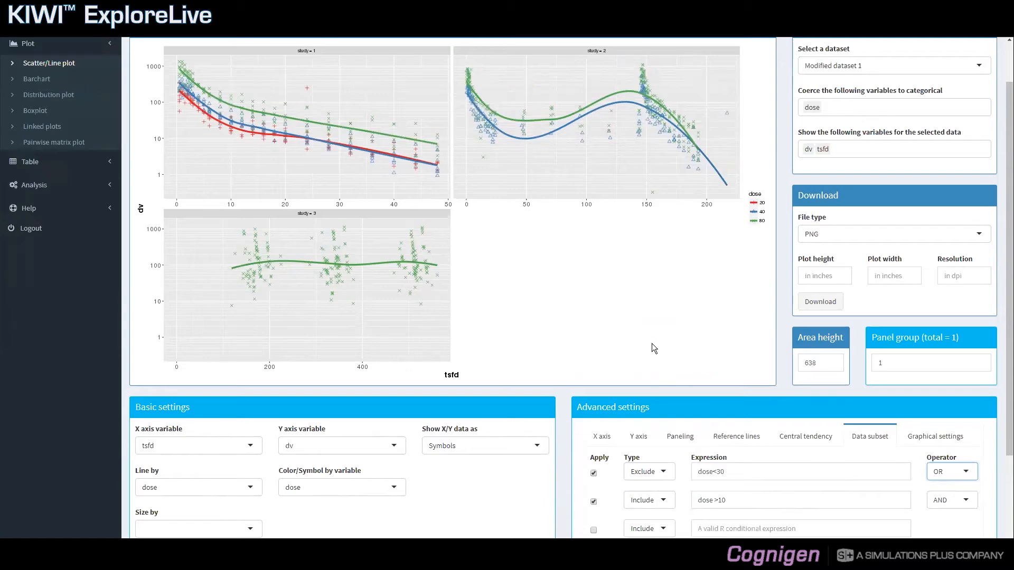
pyautogui.scroll(-1, 652, 345)
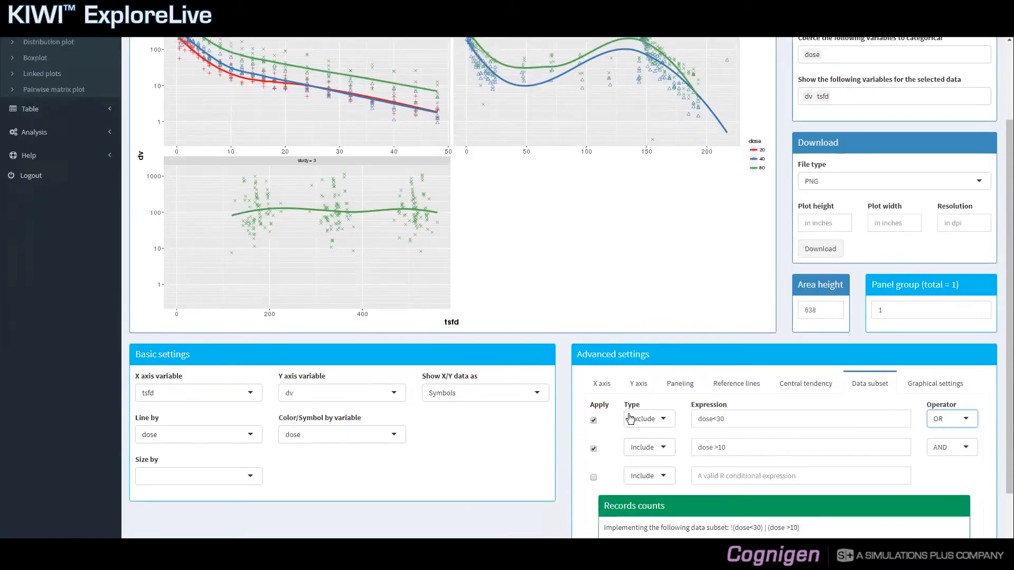
# Toggle the dose<30 condition off and on again, and stop applying the dose >10 condition
pyautogui.click(593, 421)
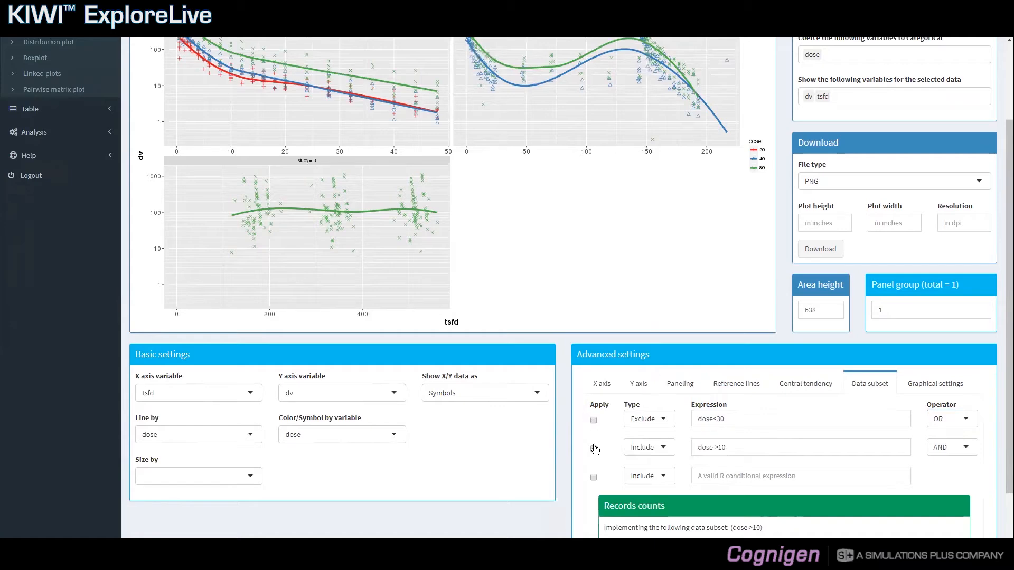
pyautogui.click(593, 420)
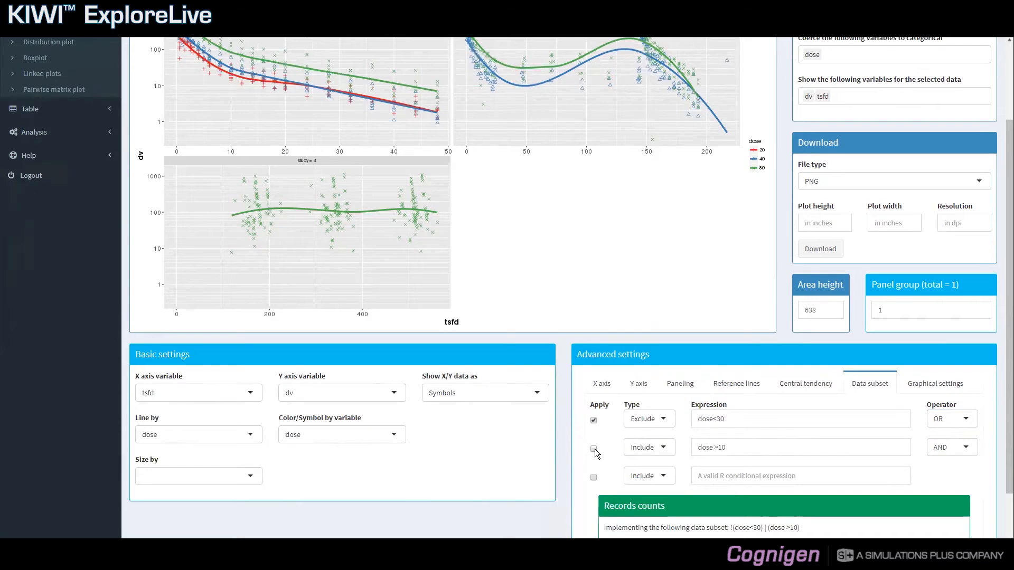
pyautogui.click(594, 448)
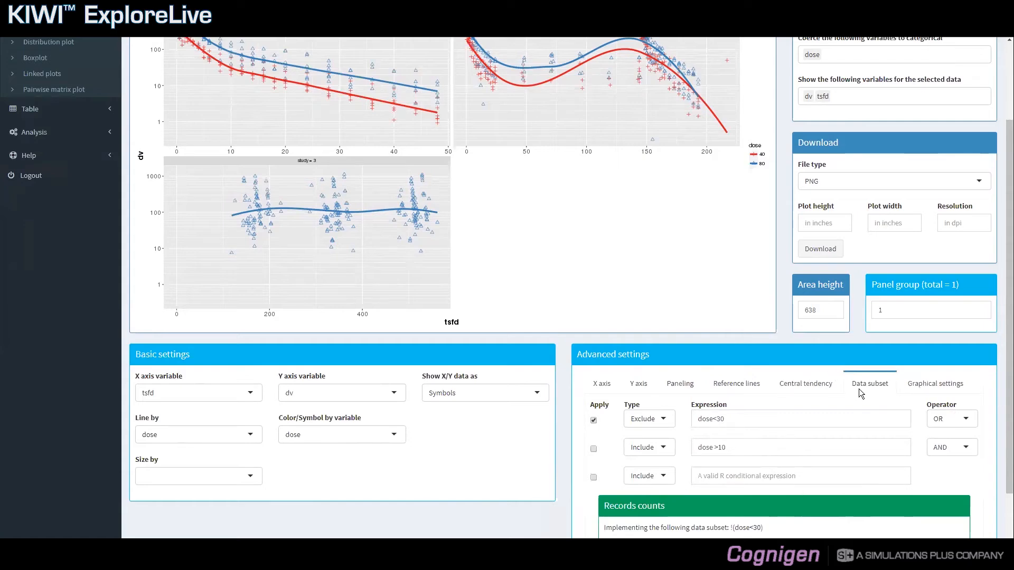
pyautogui.scroll(1, 858, 389)
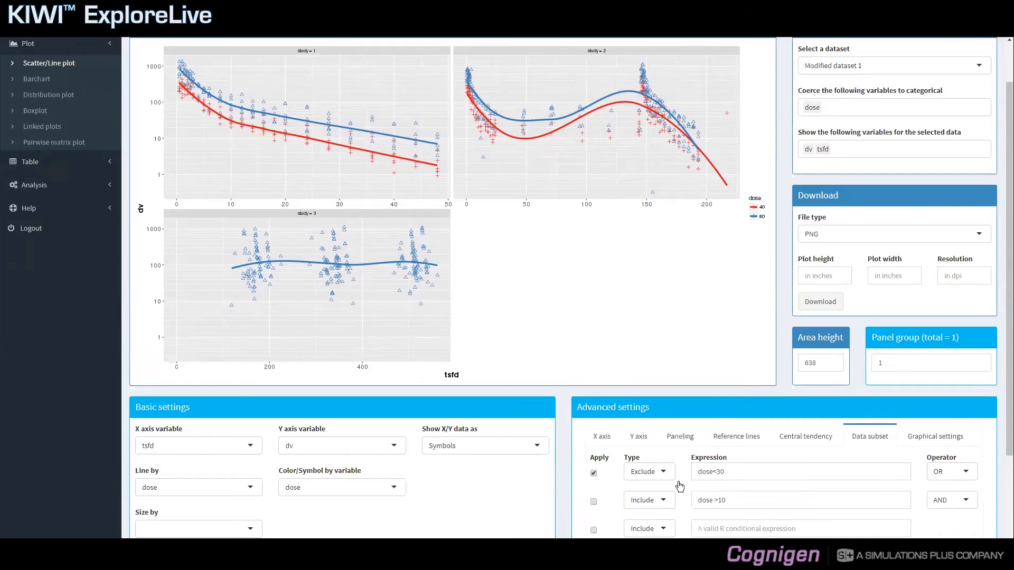
pyautogui.scroll(1, 678, 482)
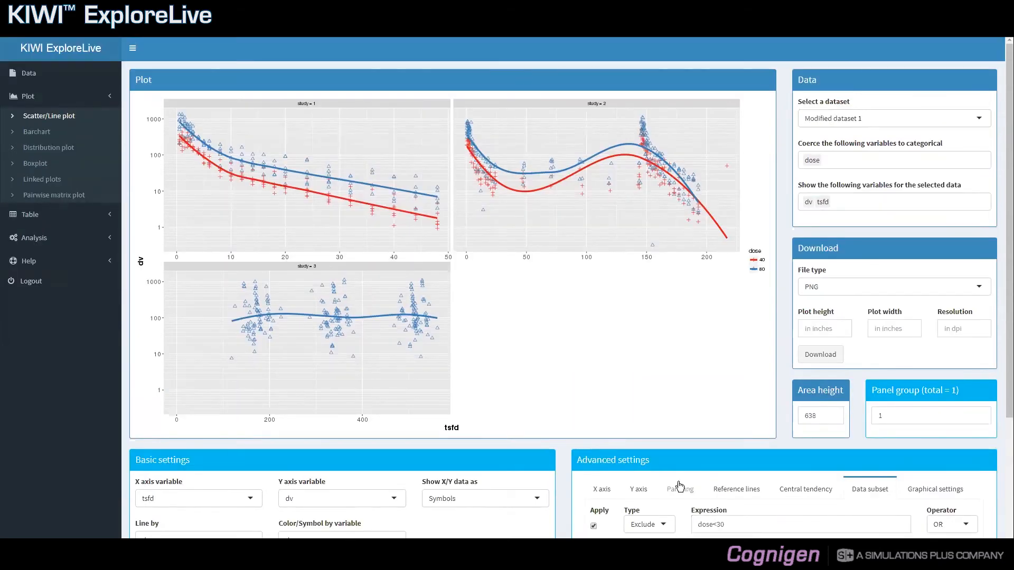
pyautogui.scroll(-1, 679, 485)
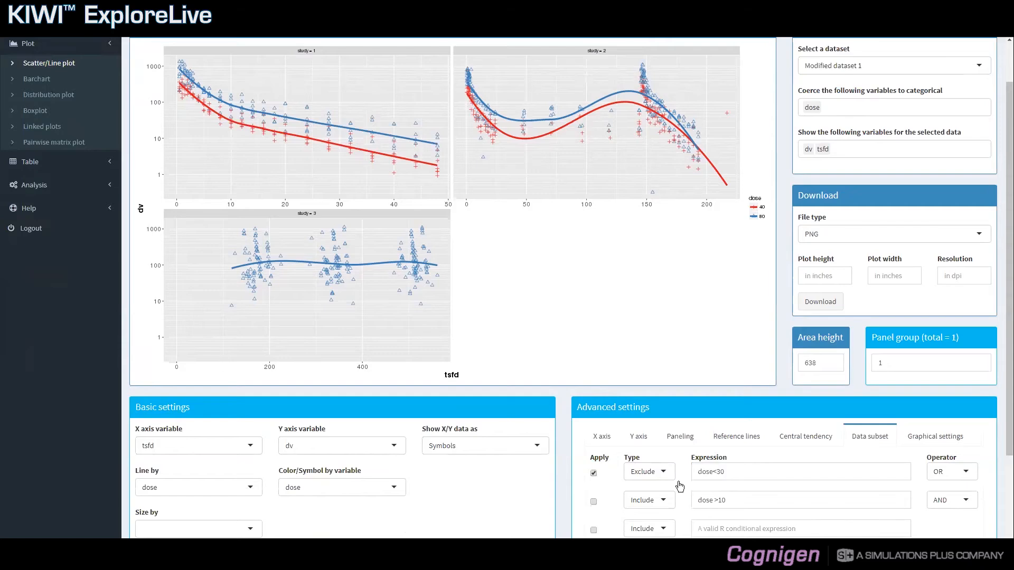
pyautogui.scroll(1, 679, 486)
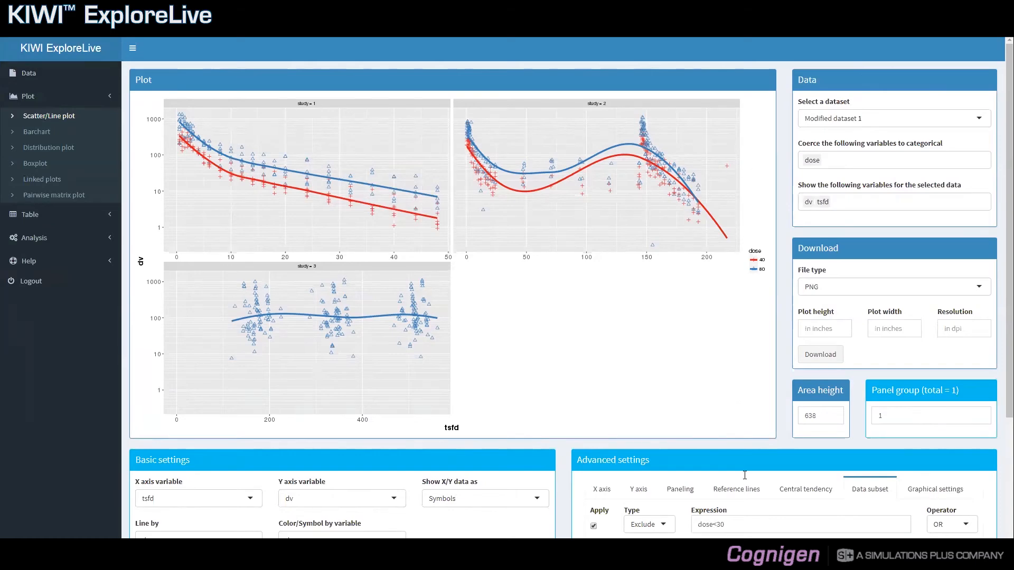
pyautogui.scroll(-1, 744, 475)
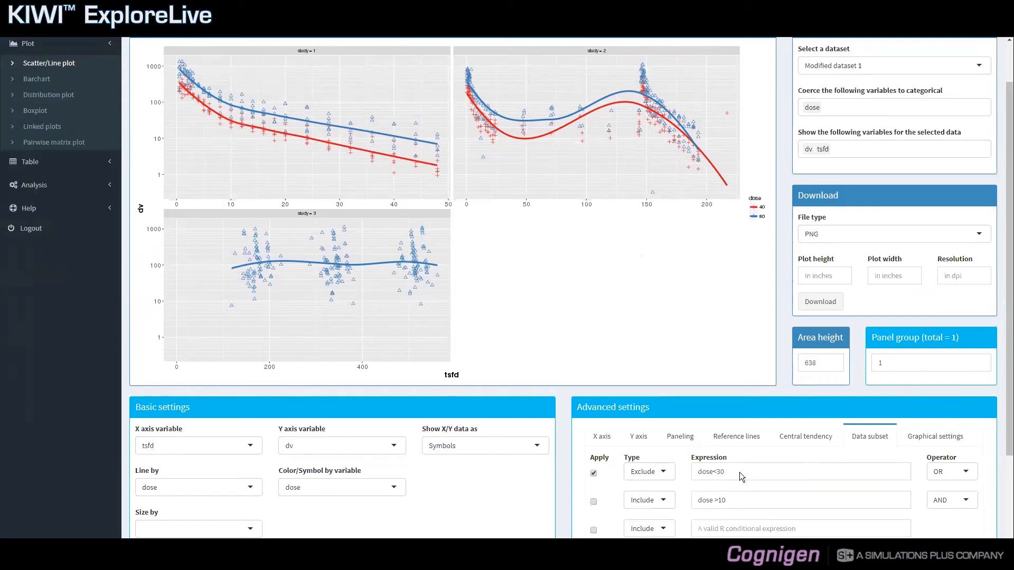
# Return to the data settings, set Modified dataset 1's subset expression to dose<200 and save it
pyautogui.scroll(1, 765, 380)
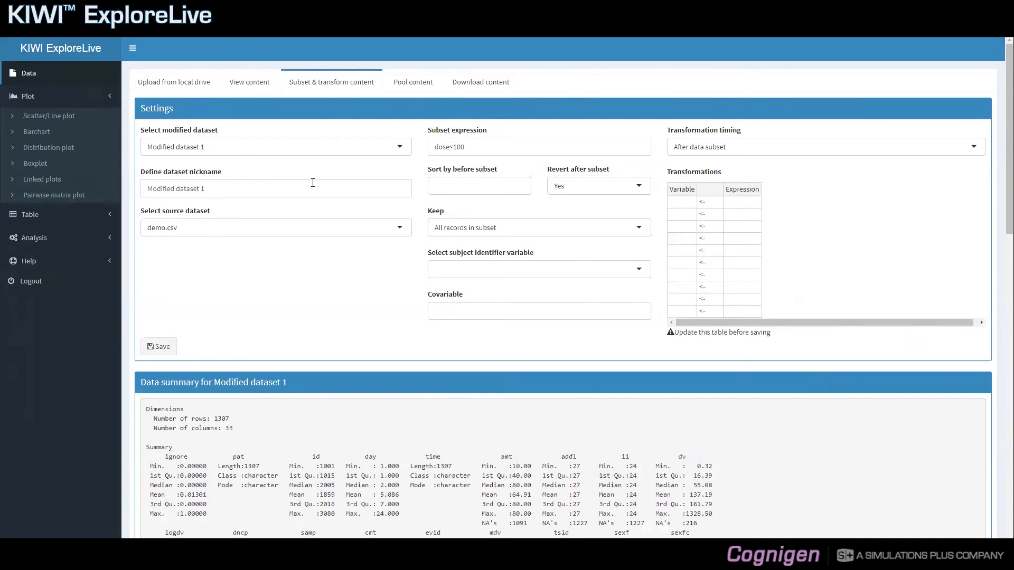
pyautogui.click(458, 148)
pyautogui.press('BackSpace')
pyautogui.write('2')
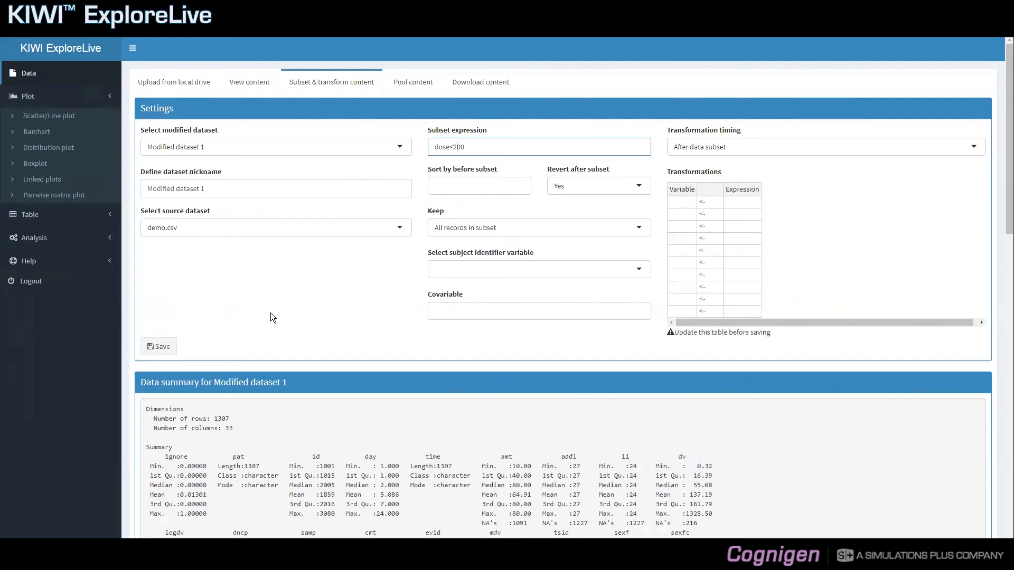
pyautogui.click(175, 352)
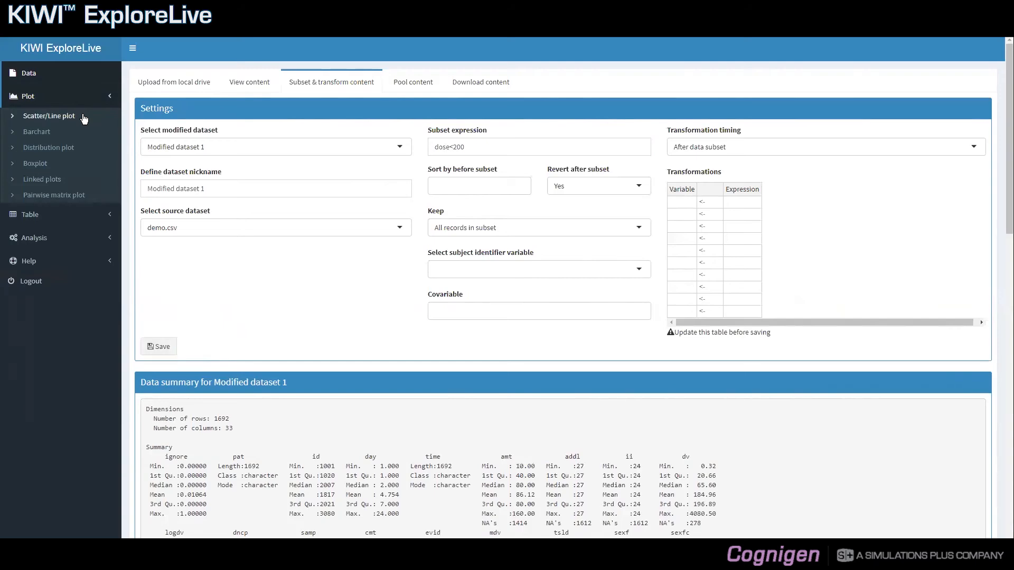
# Open the scatter/line plot page and select Modified dataset 1 as its dataset
pyautogui.click(83, 117)
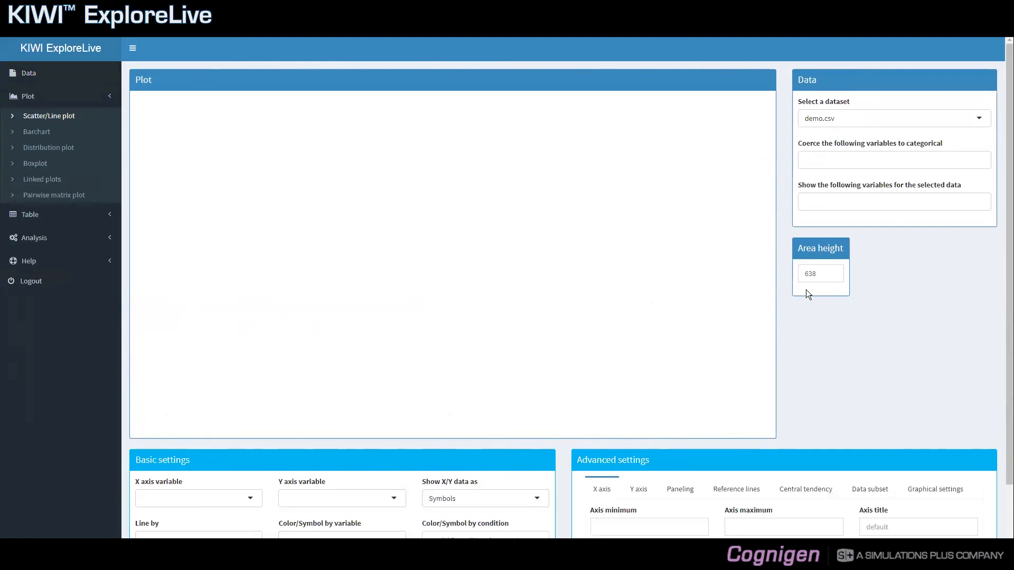
pyautogui.click(846, 119)
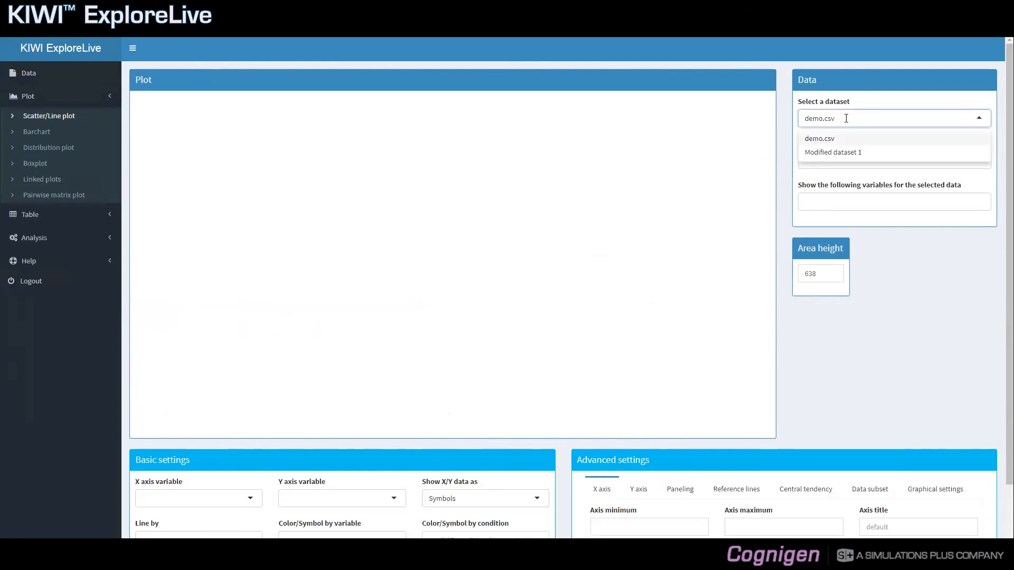
pyautogui.click(838, 152)
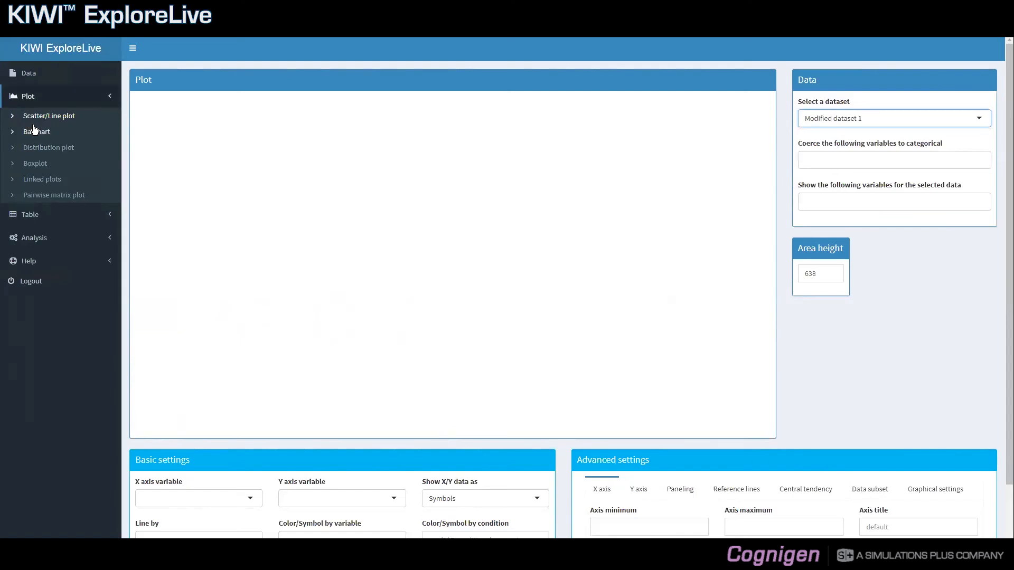
# View the barchart and pairwise matrix plot pages, and return to the data subset settings
pyautogui.click(35, 137)
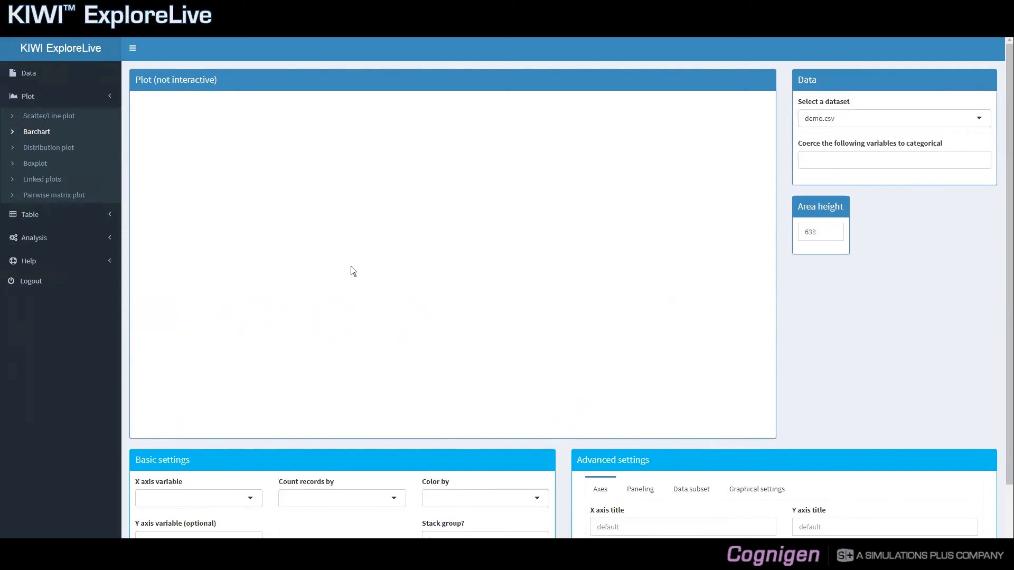
pyautogui.click(86, 199)
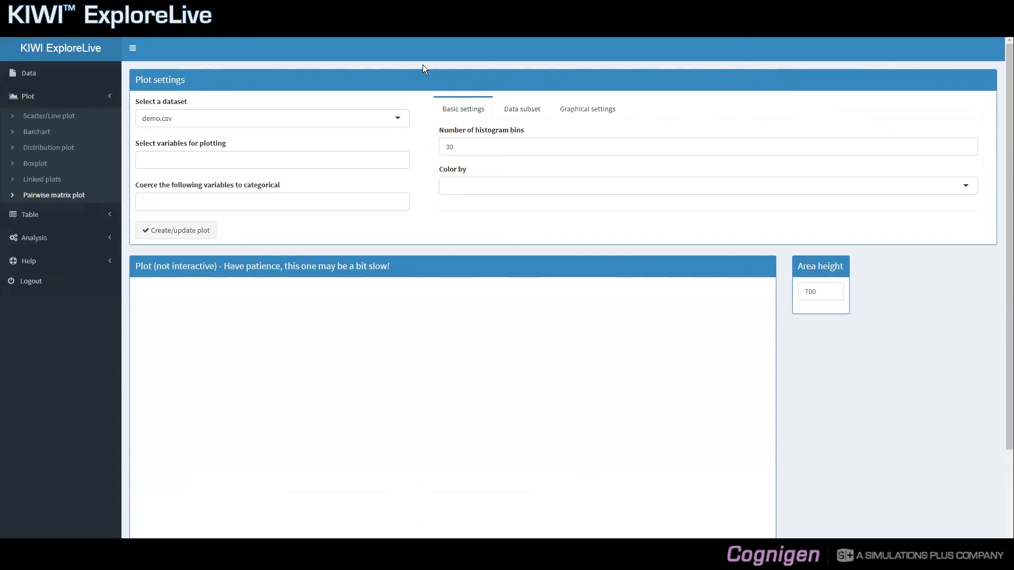
pyautogui.click(81, 79)
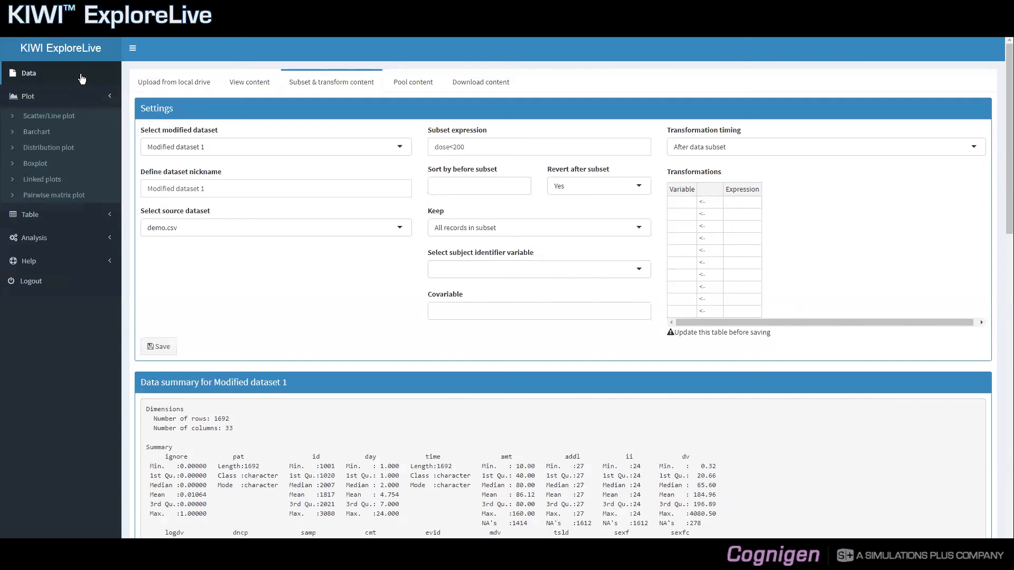